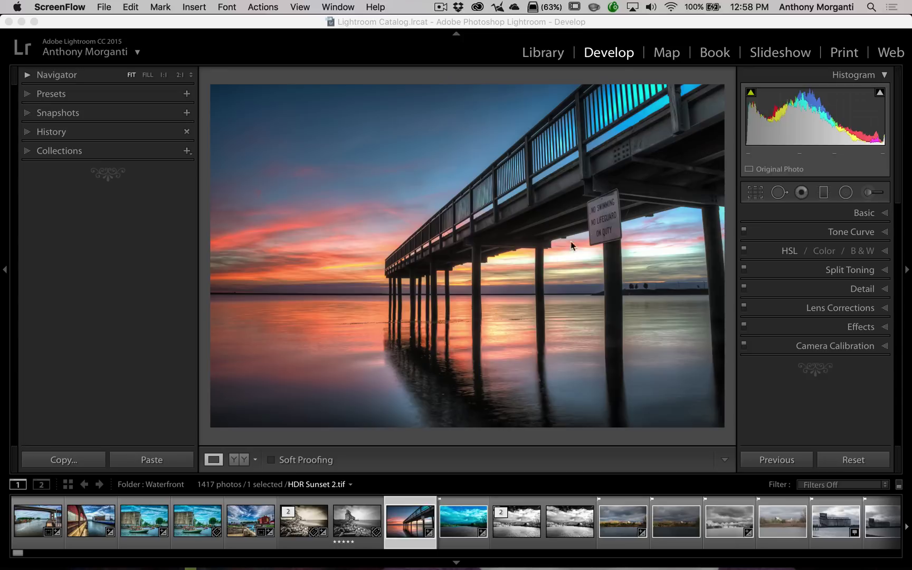
- Show the Adjustment Brush settings, including Dehaze, and close them again
{"action": "left_click", "coordinate": [870, 193]}
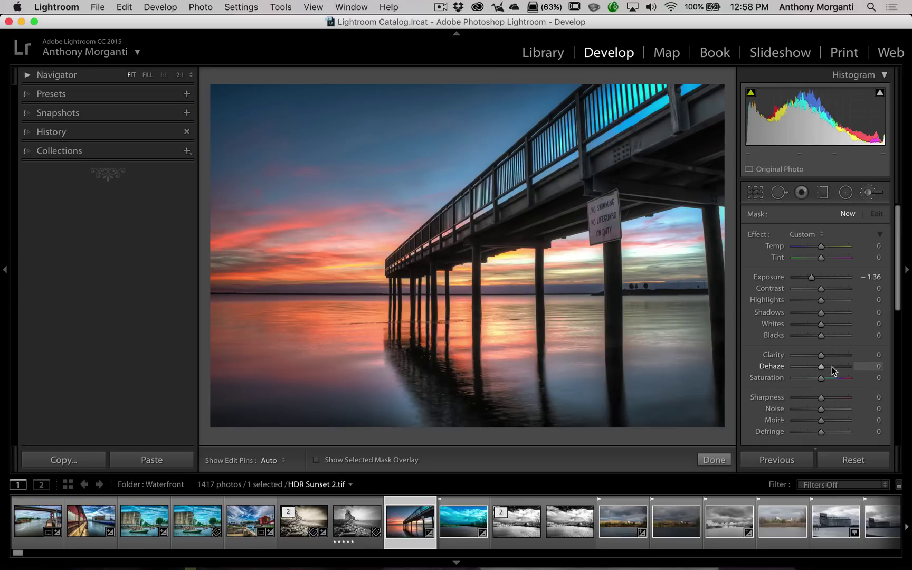
{"action": "left_click", "coordinate": [869, 193]}
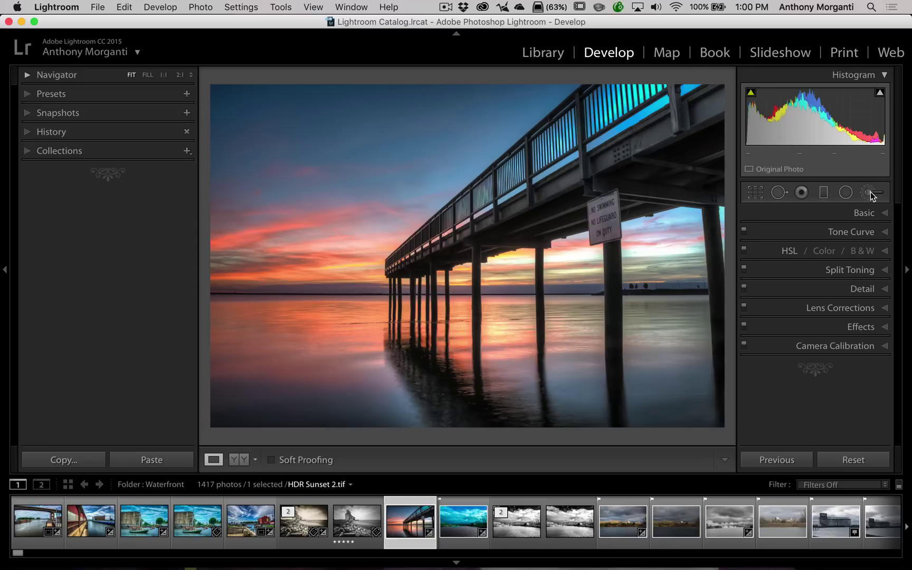
{"action": "mouse_move", "coordinate": [642, 552]}
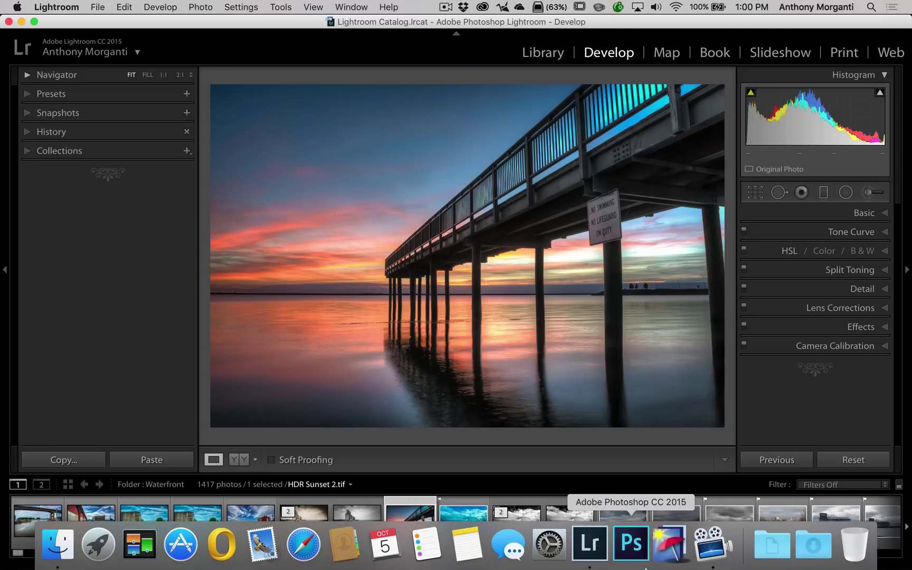
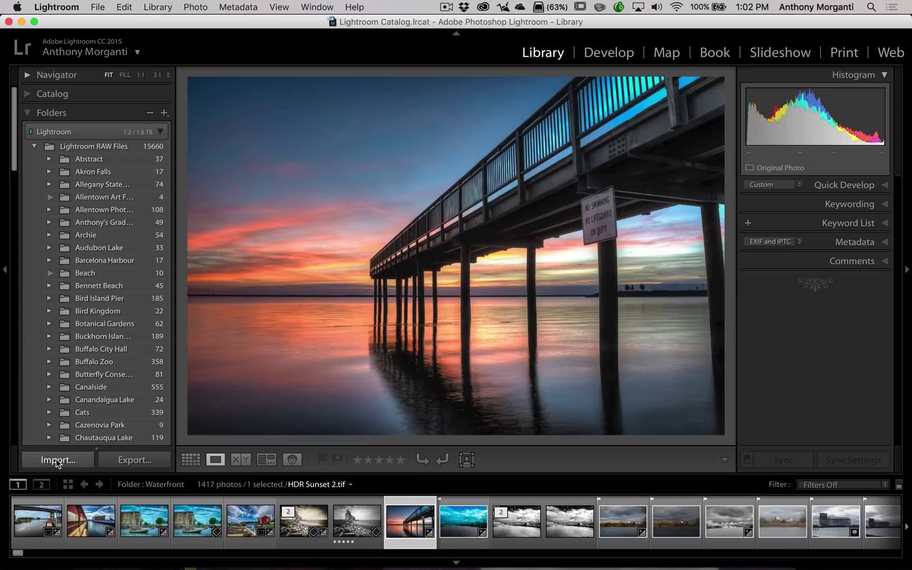
- Start importing photos and choose the Pictures folder from the suggested sources
{"action": "left_click", "coordinate": [97, 7]}
{"action": "left_click", "coordinate": [129, 94]}
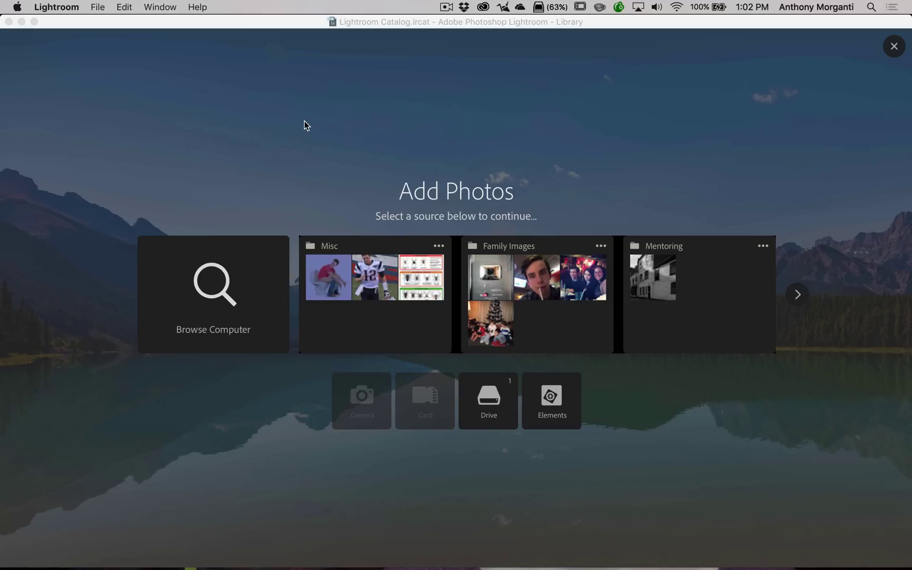
{"action": "left_click", "coordinate": [796, 299]}
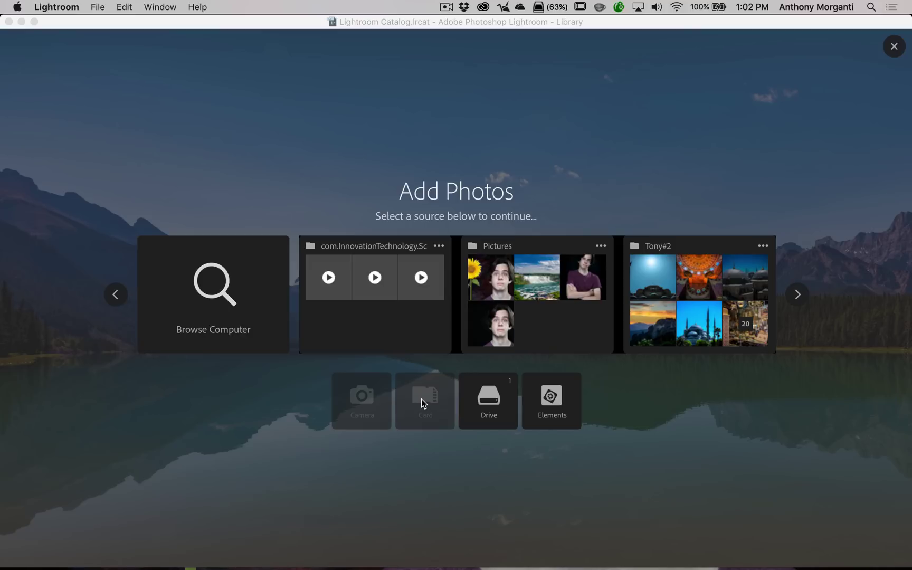
{"action": "left_click", "coordinate": [530, 280]}
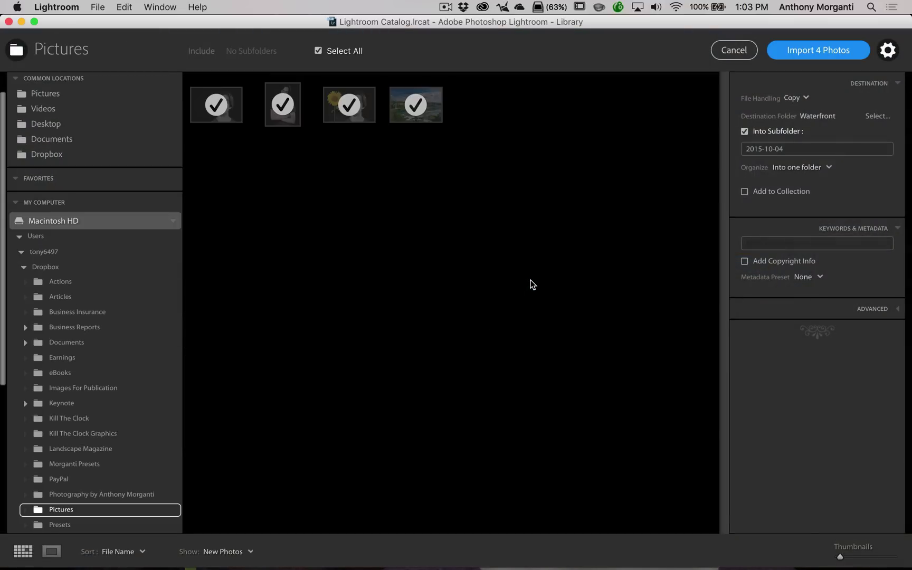
- Hide and restore the import settings and the source folder list
{"action": "left_click", "coordinate": [888, 49]}
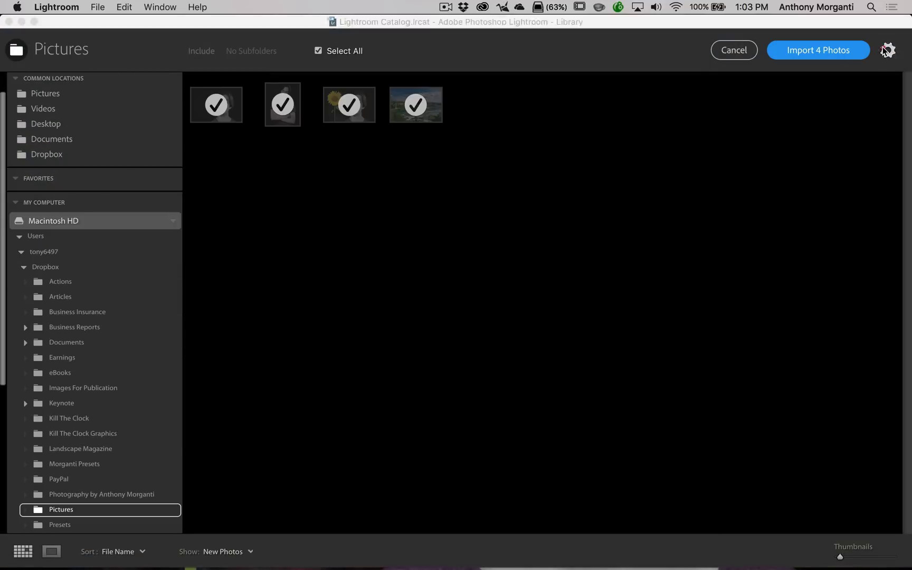
{"action": "left_click", "coordinate": [16, 51]}
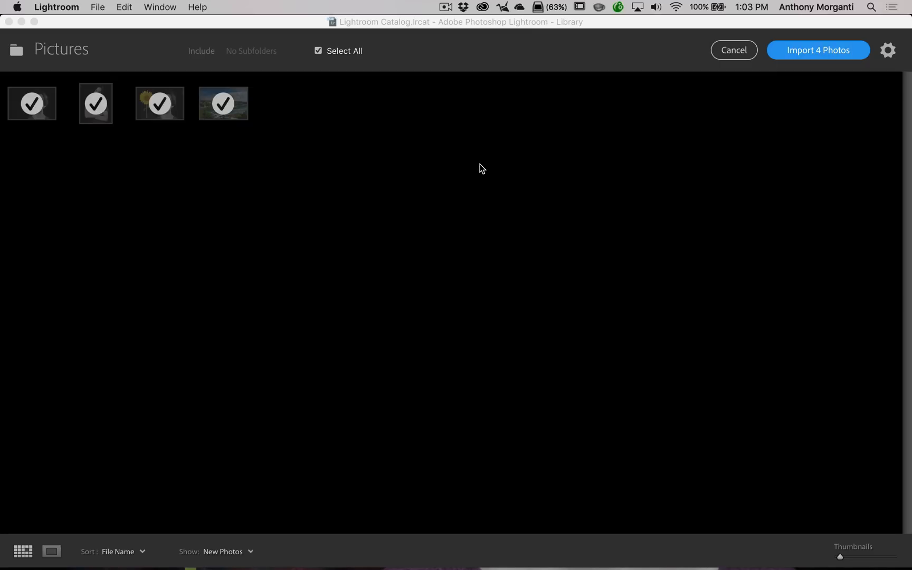
{"action": "left_click", "coordinate": [16, 51]}
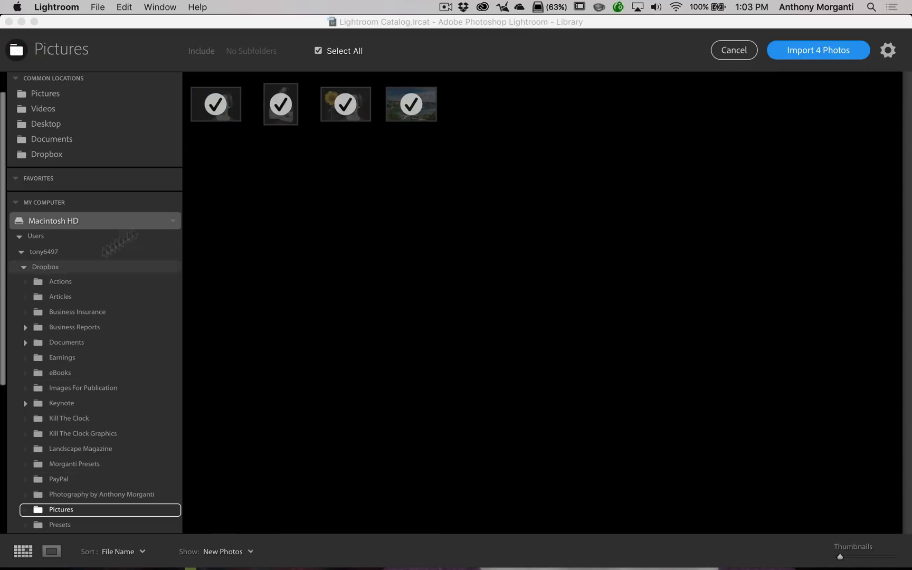
{"action": "left_click", "coordinate": [888, 51]}
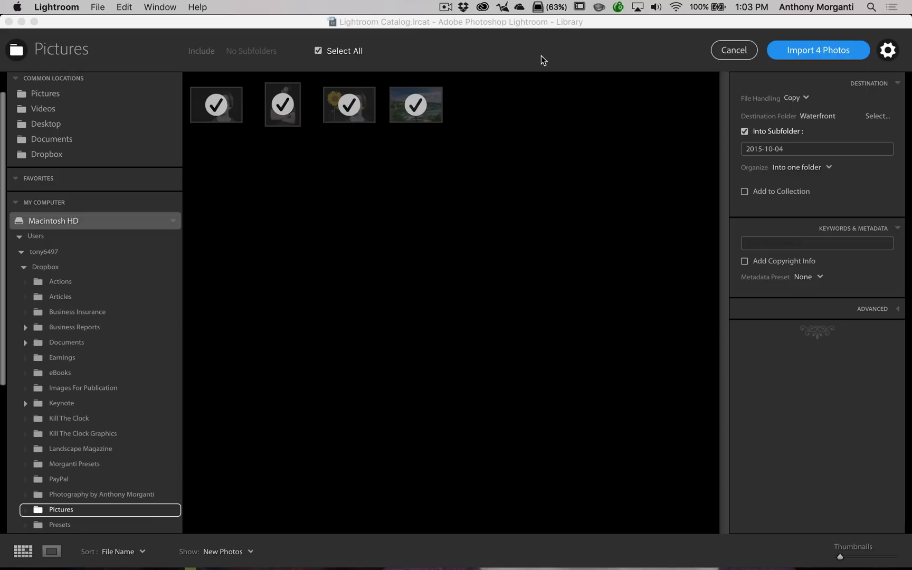
- Examine the file handling choices Copy and Add for the import
{"action": "left_click", "coordinate": [802, 100]}
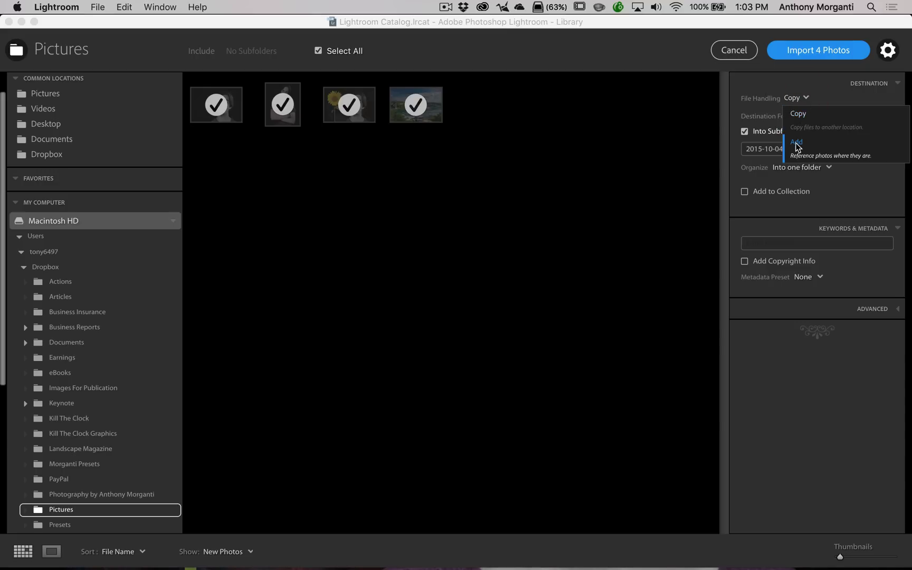
{"action": "left_click", "coordinate": [794, 101]}
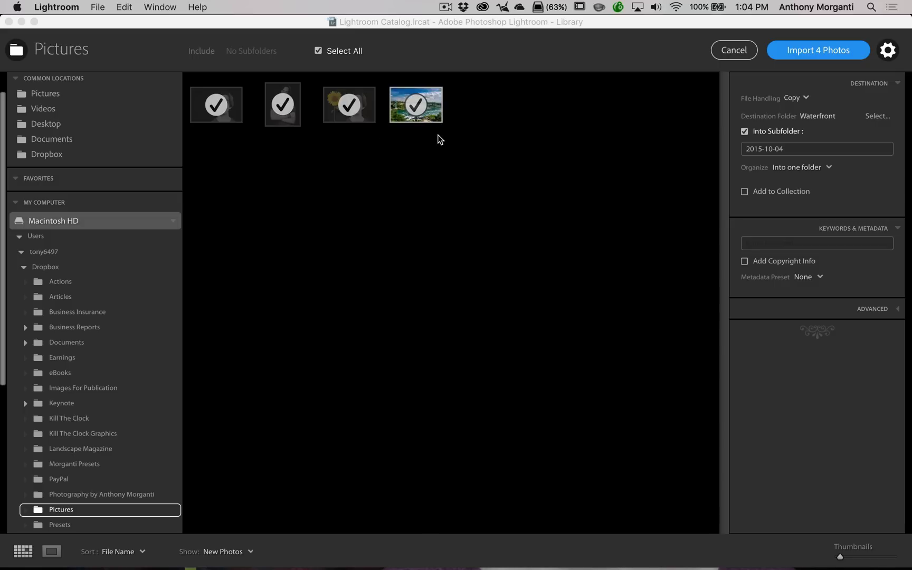
{"action": "left_click", "coordinate": [801, 99]}
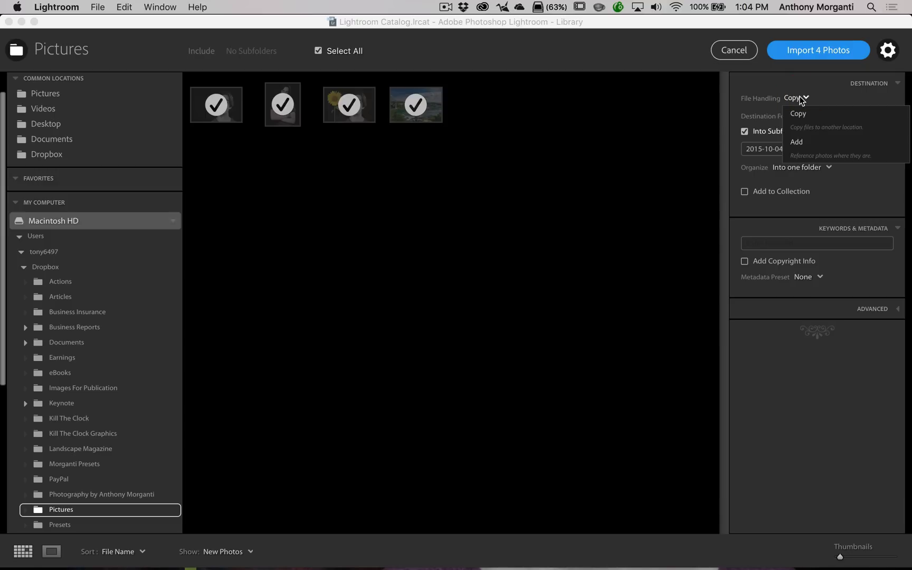
{"action": "left_click", "coordinate": [801, 100]}
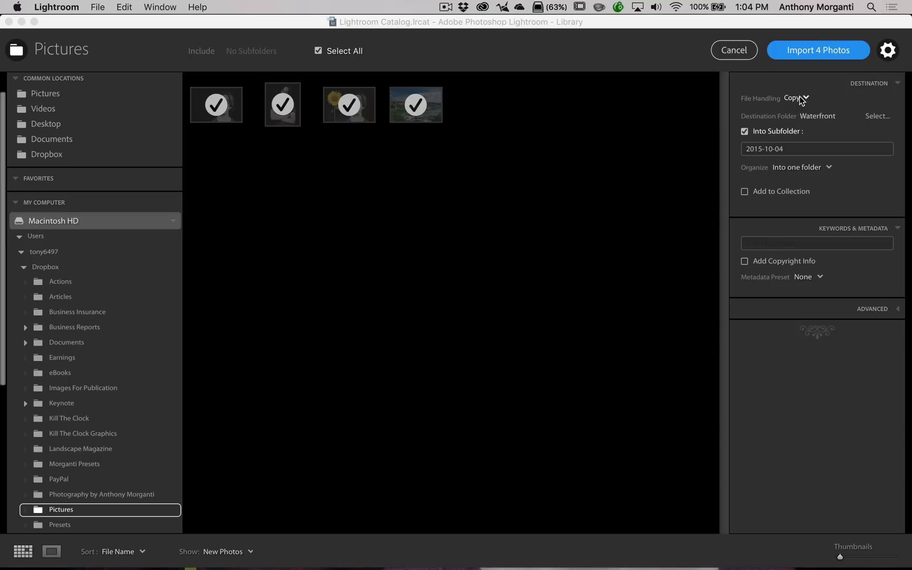
{"action": "left_click", "coordinate": [802, 100]}
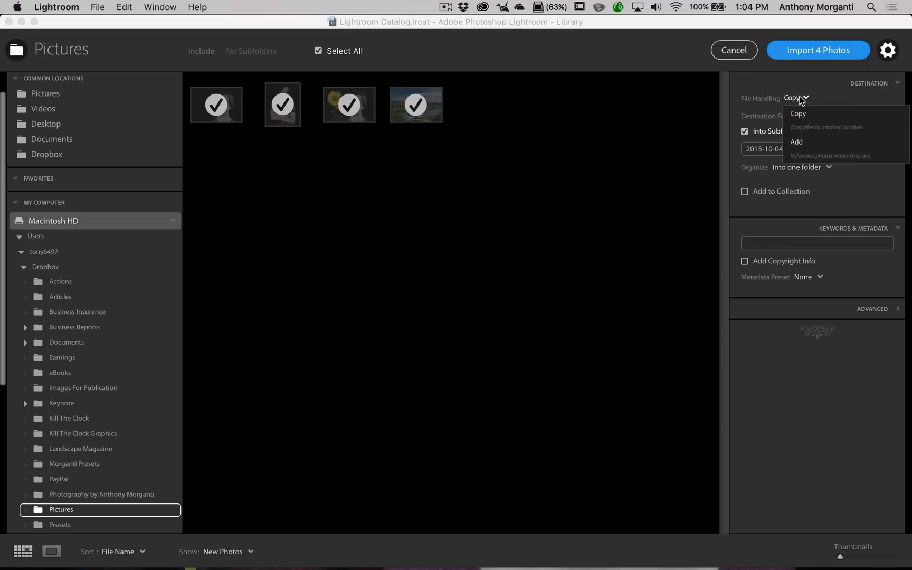
{"action": "left_click", "coordinate": [804, 100]}
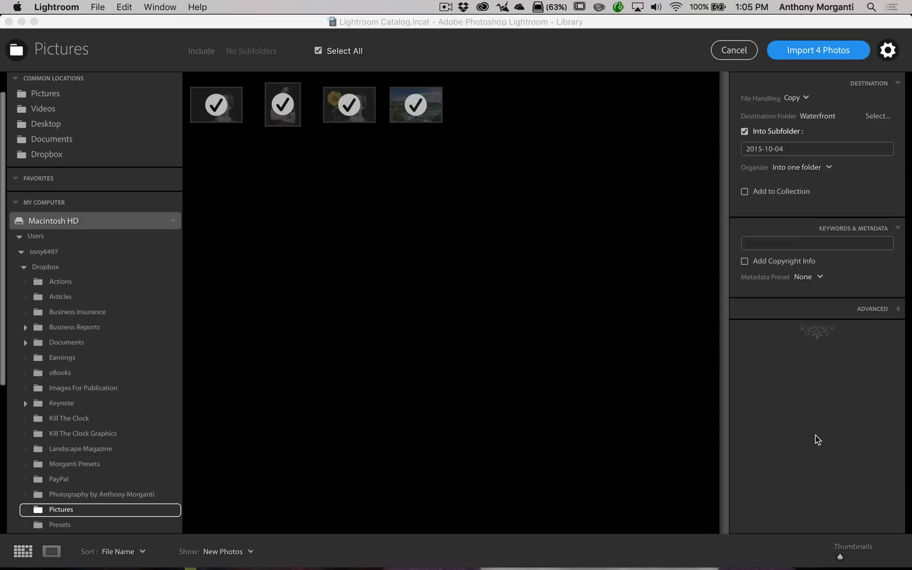
- Turn the copyright info option on and off again, and set the metadata preset to Import Preset
{"action": "left_click", "coordinate": [767, 246]}
{"action": "left_click", "coordinate": [744, 262]}
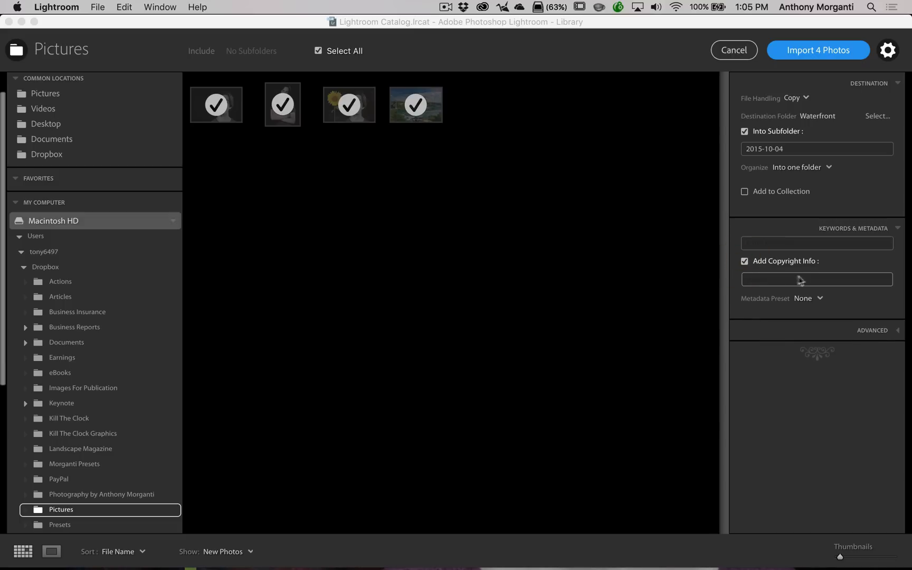
{"action": "left_click", "coordinate": [744, 261]}
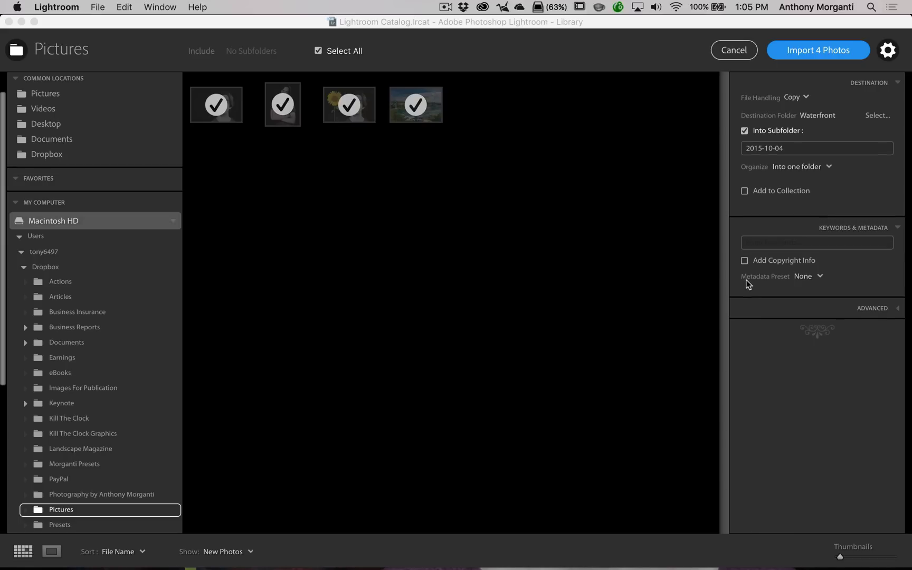
{"action": "left_click", "coordinate": [805, 276]}
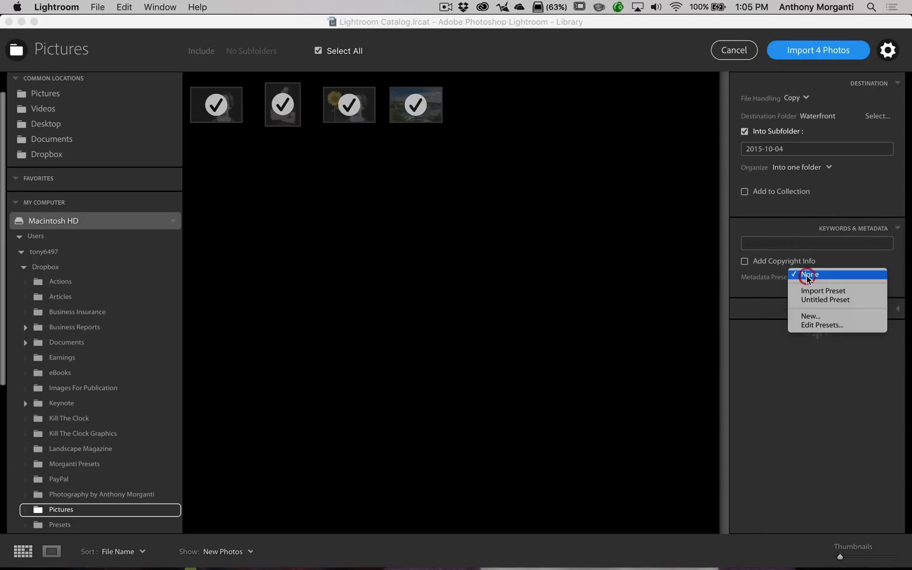
{"action": "left_click", "coordinate": [812, 291]}
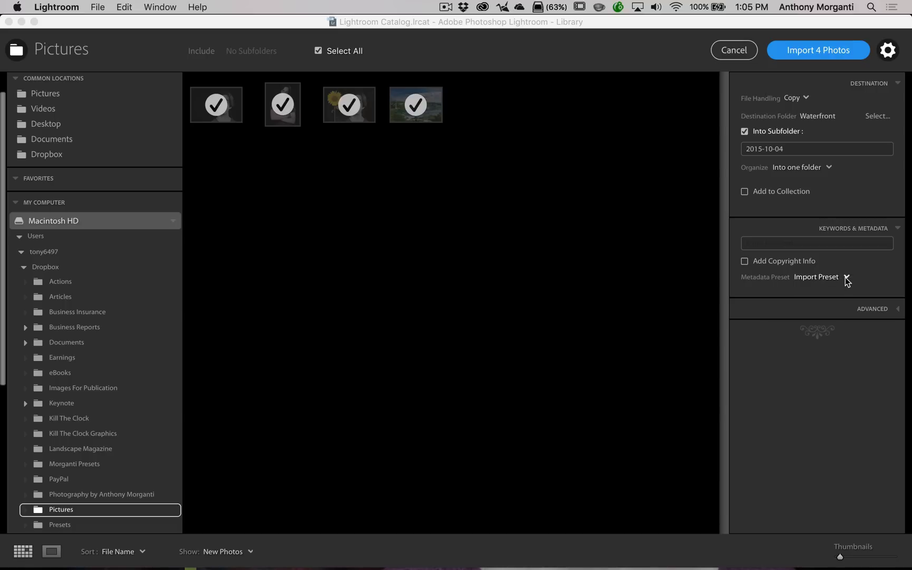
- Expand the advanced import settings and examine the import preset, develop preset and preview-building options
{"action": "left_click", "coordinate": [873, 311]}
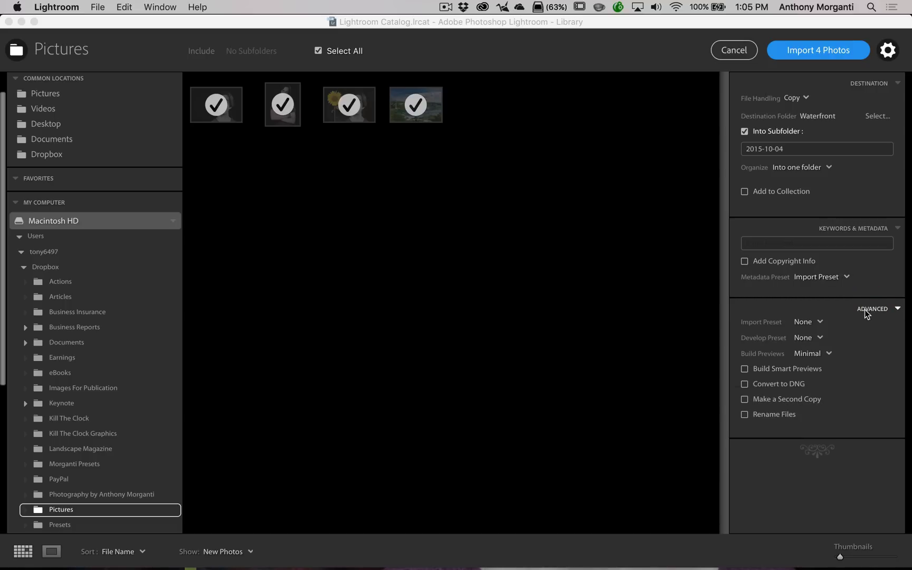
{"action": "left_click", "coordinate": [808, 325]}
{"action": "left_click", "coordinate": [809, 322]}
{"action": "left_click", "coordinate": [810, 339]}
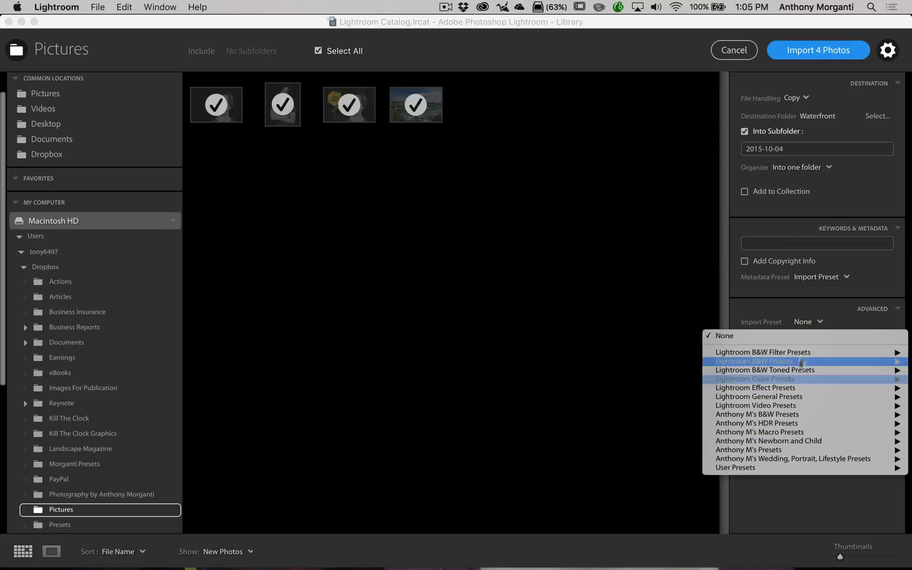
{"action": "left_click", "coordinate": [803, 322]}
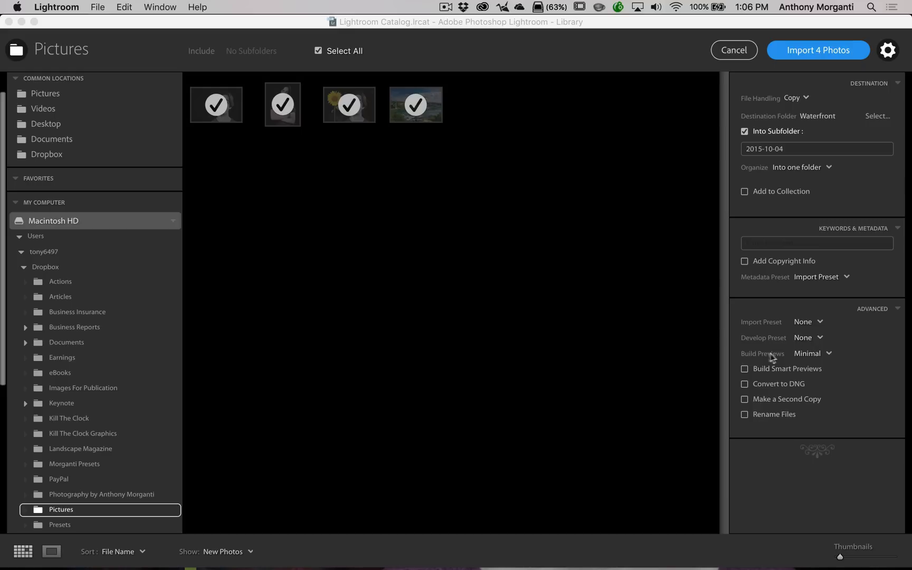
{"action": "left_click", "coordinate": [812, 354]}
{"action": "left_click", "coordinate": [813, 354]}
- Enable file renaming on import to reveal its template options, and disable it again
{"action": "left_click", "coordinate": [763, 416]}
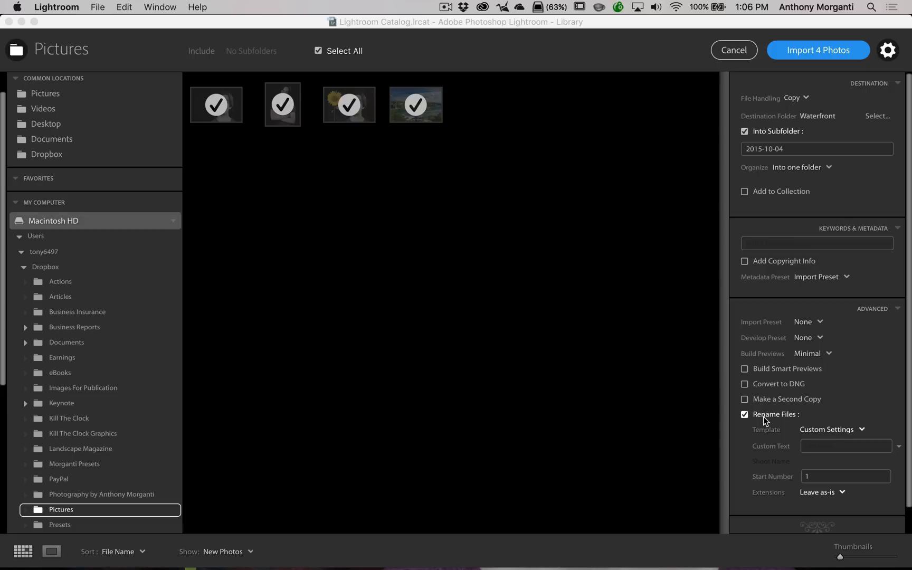
{"action": "left_click", "coordinate": [744, 415]}
{"action": "left_click", "coordinate": [746, 415]}
{"action": "left_click", "coordinate": [744, 414]}
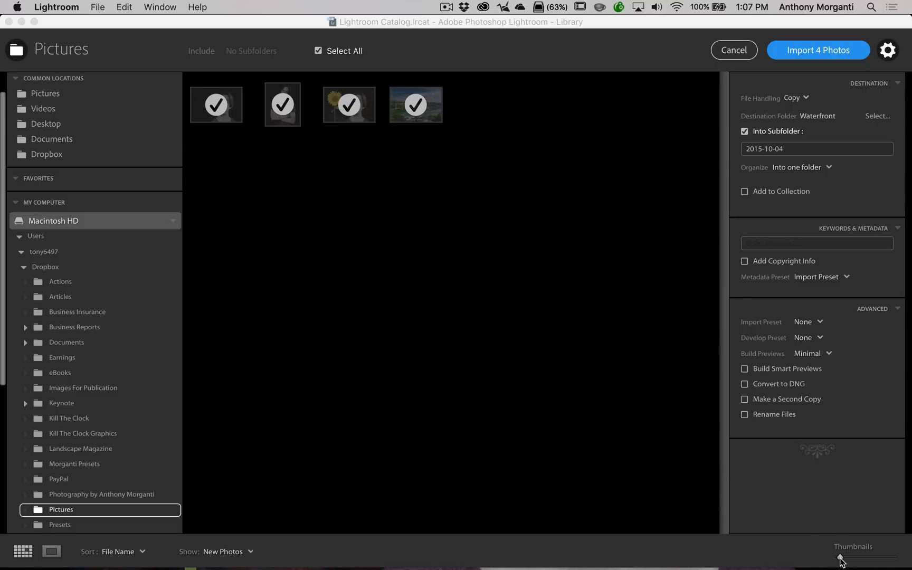
- Enlarge the photo thumbnails in the import grid and shrink them back to a small size
{"action": "left_click_drag", "start_coordinate": [839, 556], "coordinate": [886, 557]}
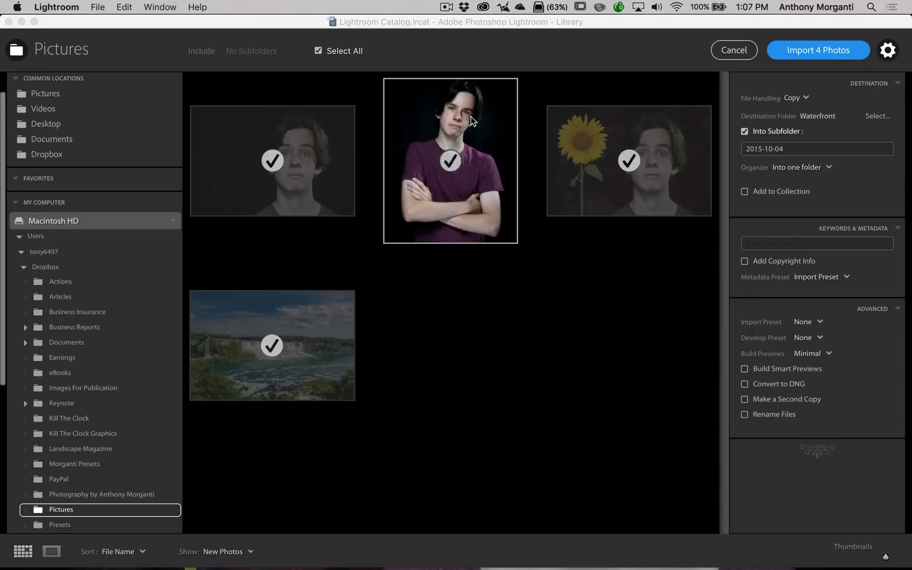
{"action": "left_click_drag", "start_coordinate": [887, 557], "coordinate": [844, 559]}
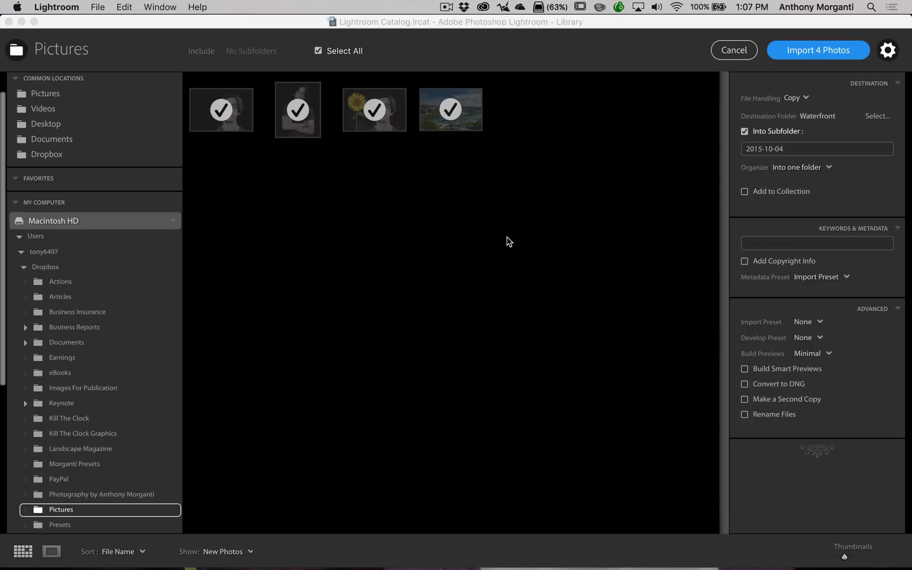
- Cancel the import, and open and dismiss the Add Photos source screen
{"action": "left_click", "coordinate": [733, 50]}
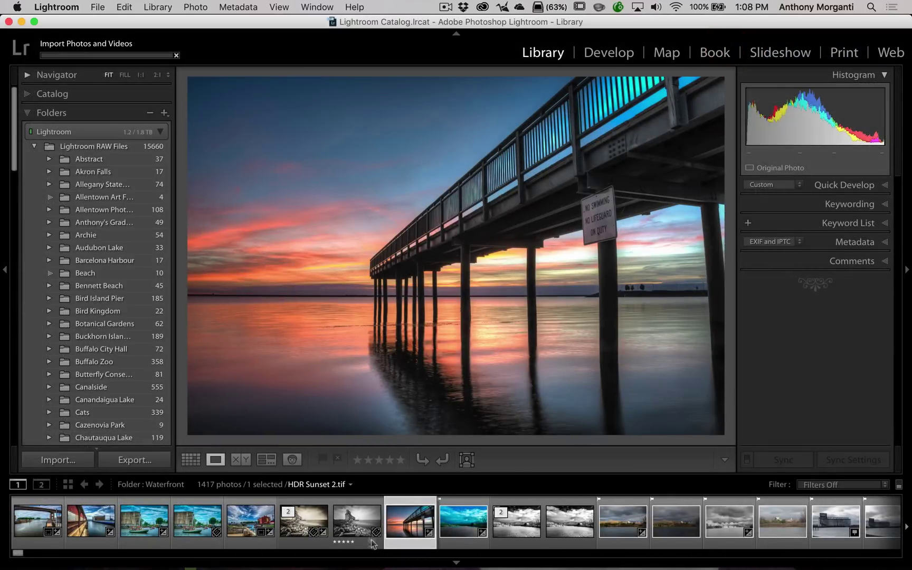
{"action": "left_click", "coordinate": [55, 461]}
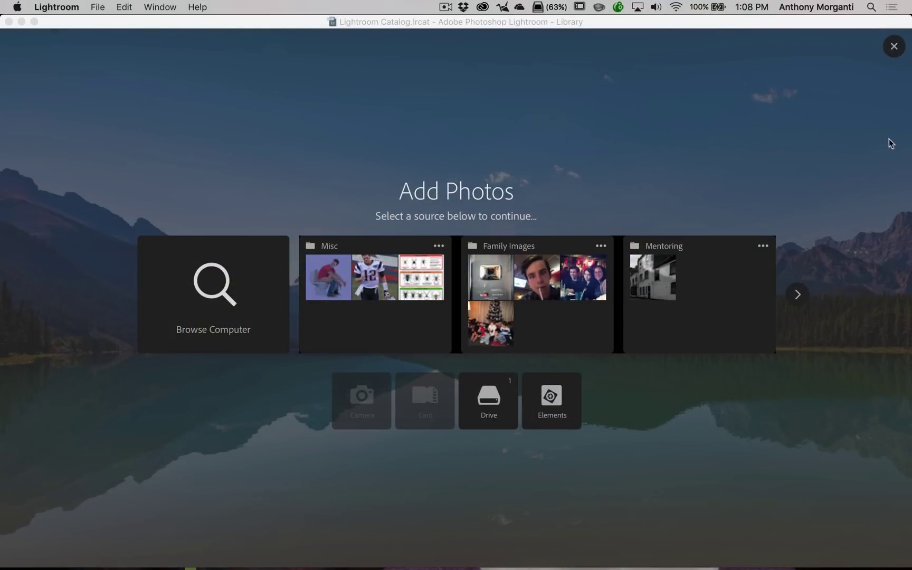
{"action": "left_click", "coordinate": [896, 49]}
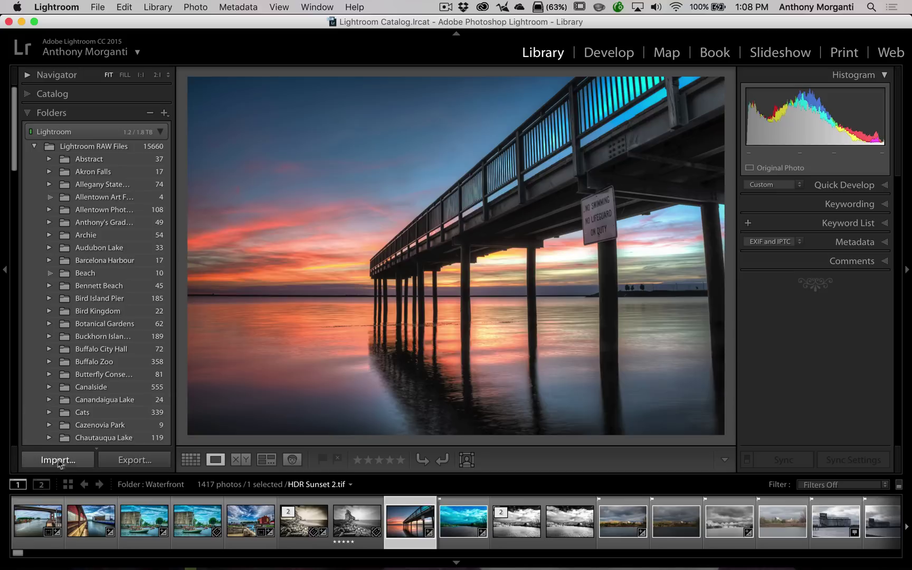
- Open the import screen directly on the Pictures folder, bypassing the Add Photos page, and decline to quit when trying to close the window
{"action": "key", "text": "super"}
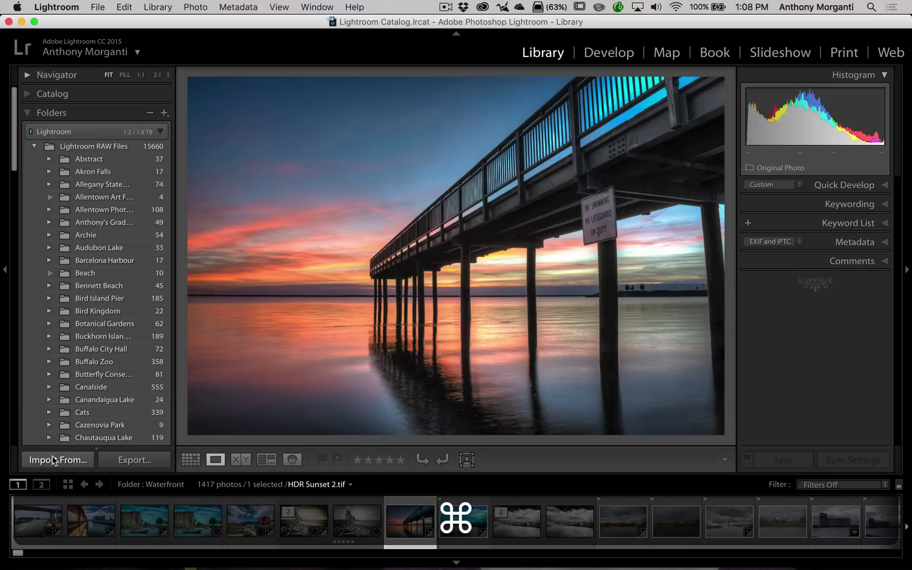
{"action": "left_click", "coordinate": [52, 459], "text": "super"}
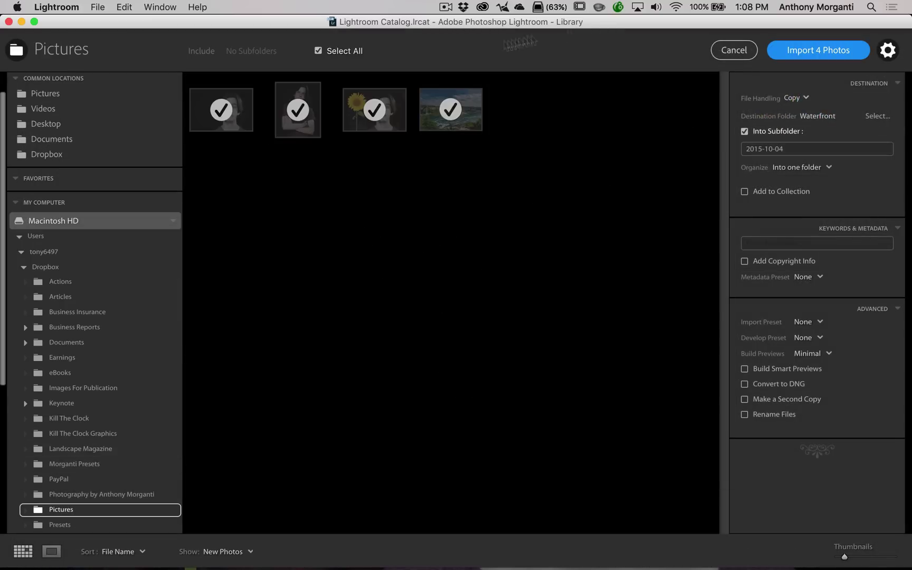
{"action": "left_click", "coordinate": [9, 22]}
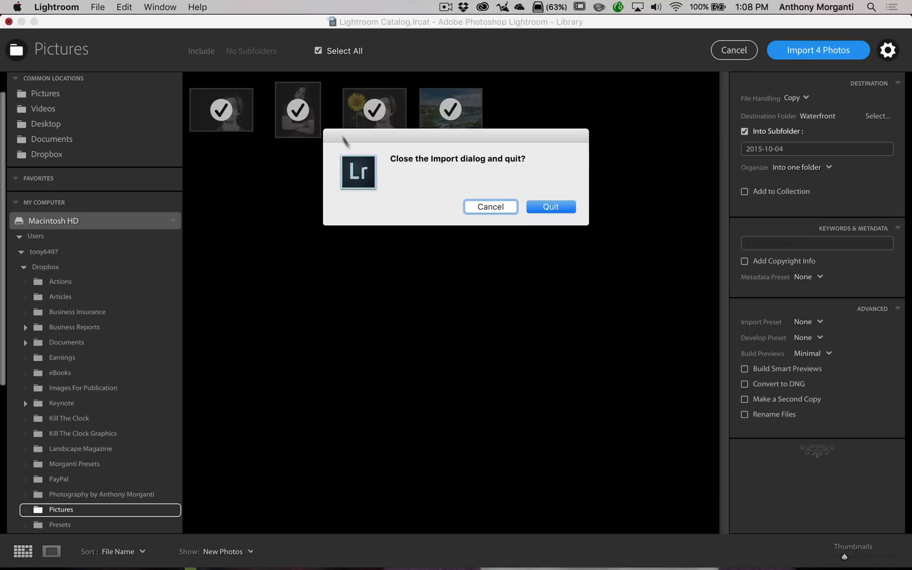
{"action": "left_click", "coordinate": [478, 206]}
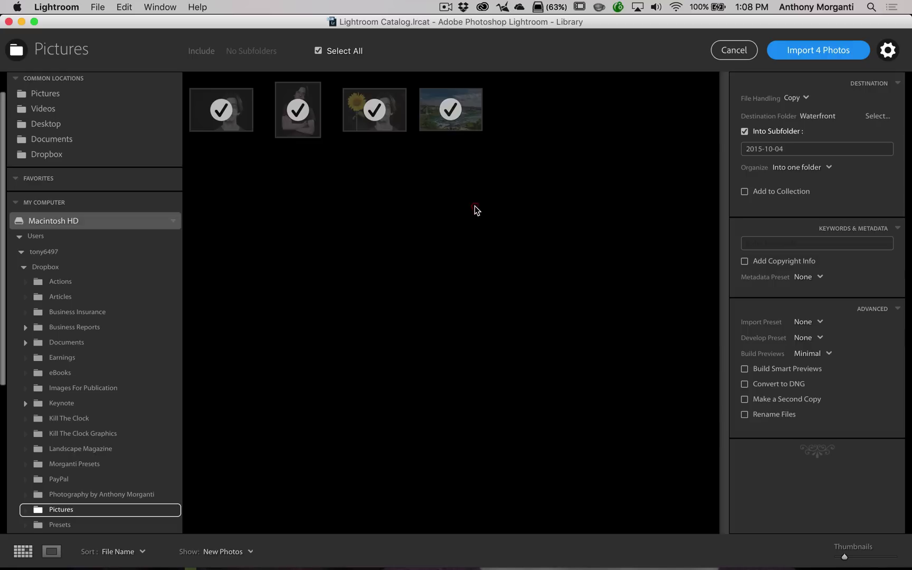
- Try to close the import window, decline to quit Lightroom, and cancel the import to return to the Library
{"action": "left_click", "coordinate": [8, 22]}
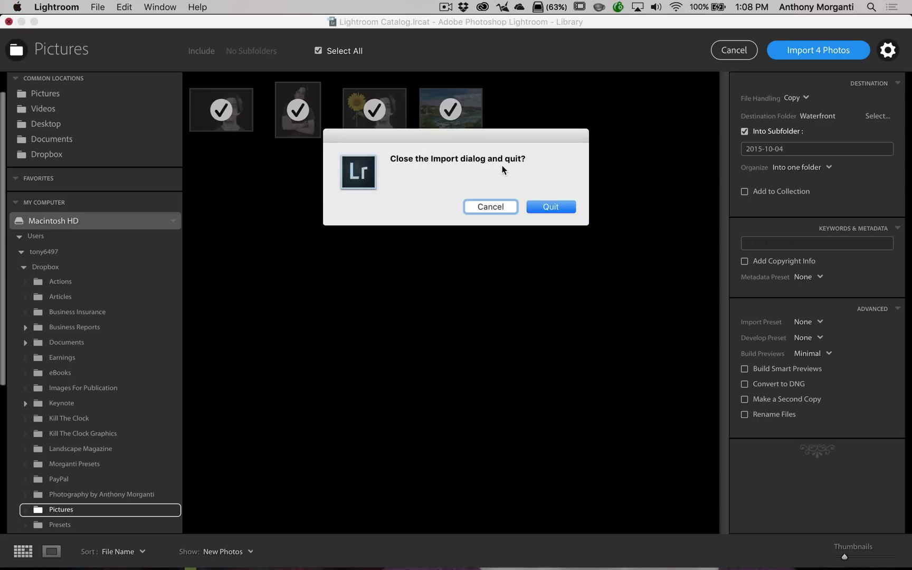
{"action": "left_click", "coordinate": [478, 206]}
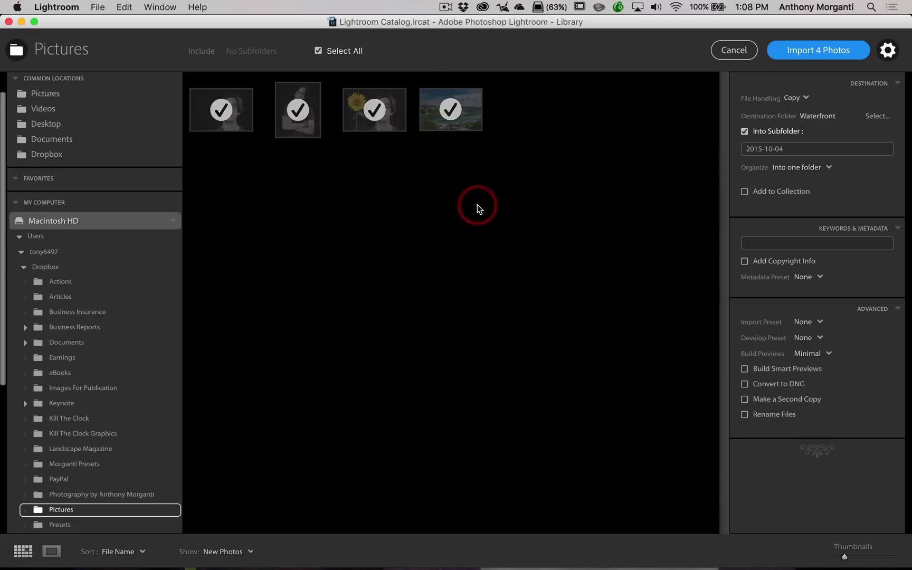
{"action": "left_click", "coordinate": [734, 51]}
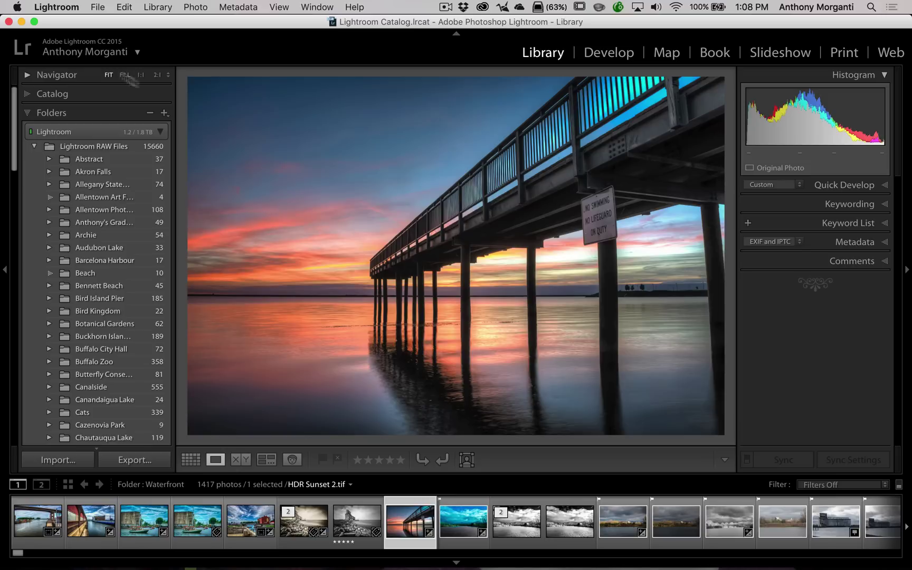
- Disable the "Show 'Add Photos' screen" import option in the general preferences and close the preferences
{"action": "left_click", "coordinate": [59, 9]}
{"action": "left_click", "coordinate": [65, 43]}
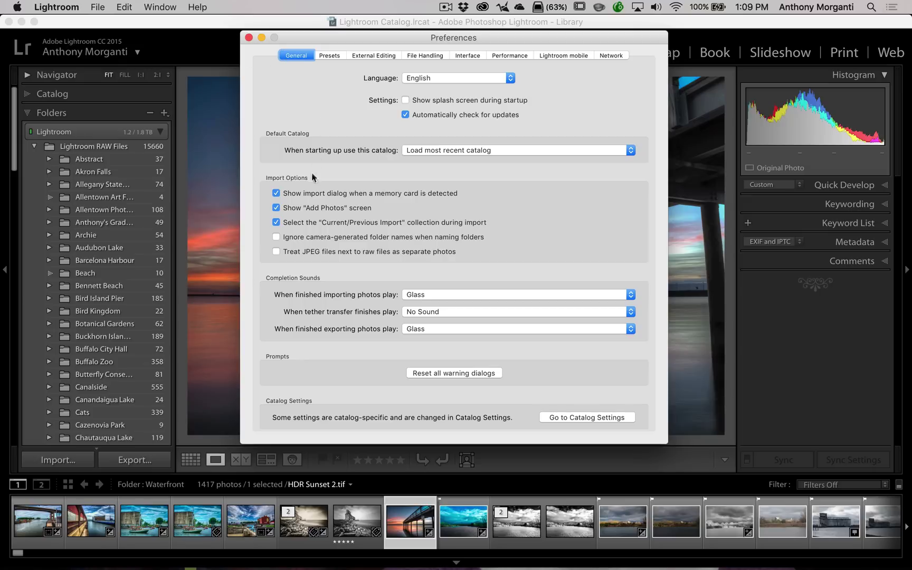
{"action": "left_click", "coordinate": [276, 208]}
{"action": "left_click", "coordinate": [249, 37]}
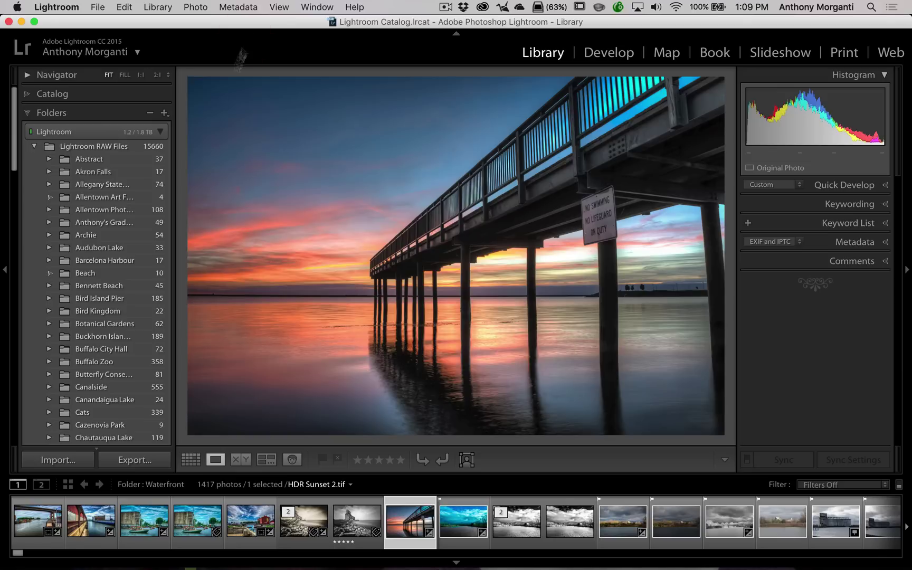
- Start a photo import from the Library and reveal both the source folder list and the import settings
{"action": "left_click", "coordinate": [97, 7]}
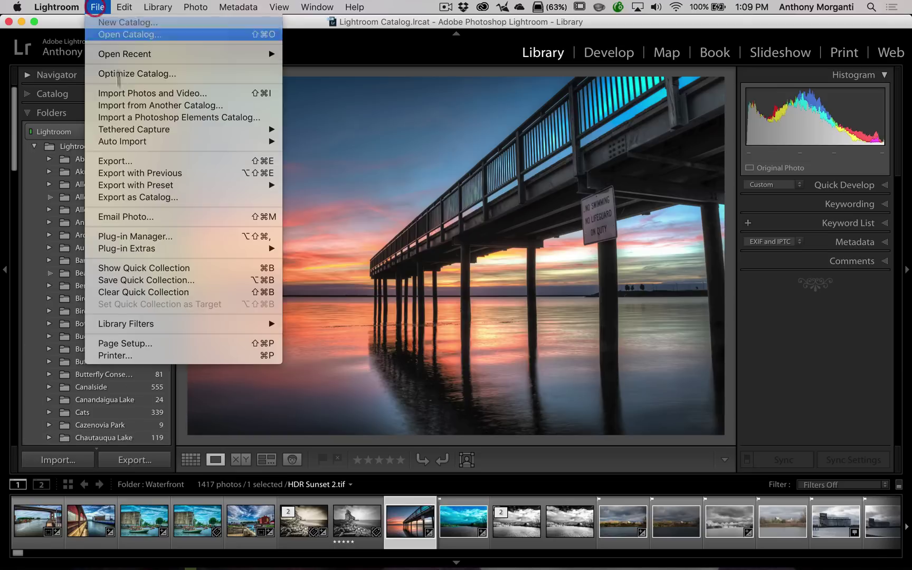
{"action": "left_click", "coordinate": [119, 94]}
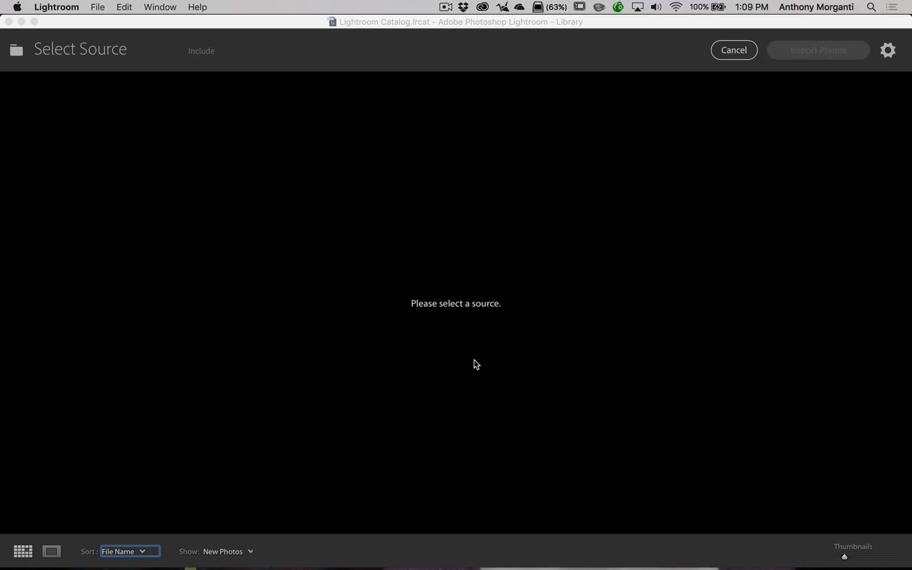
{"action": "left_click", "coordinate": [42, 49]}
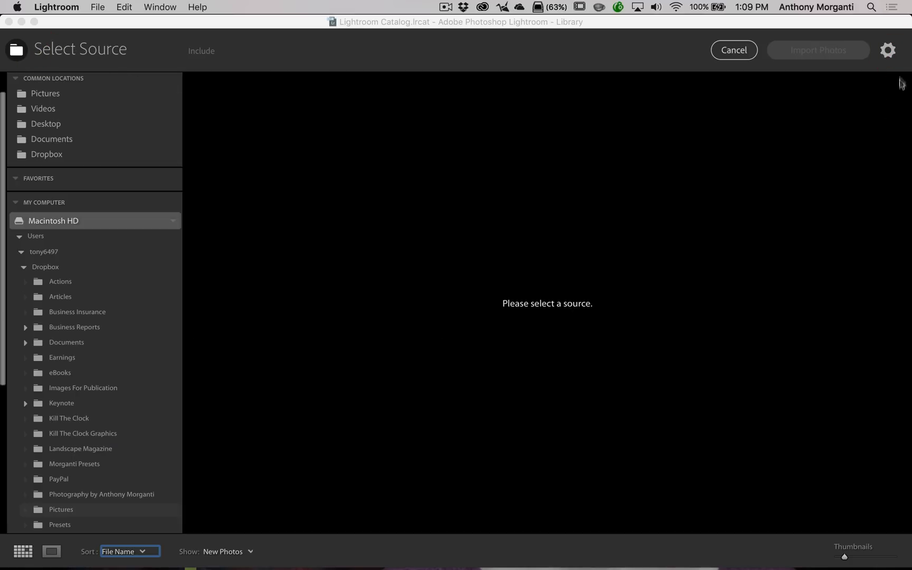
{"action": "left_click", "coordinate": [888, 50]}
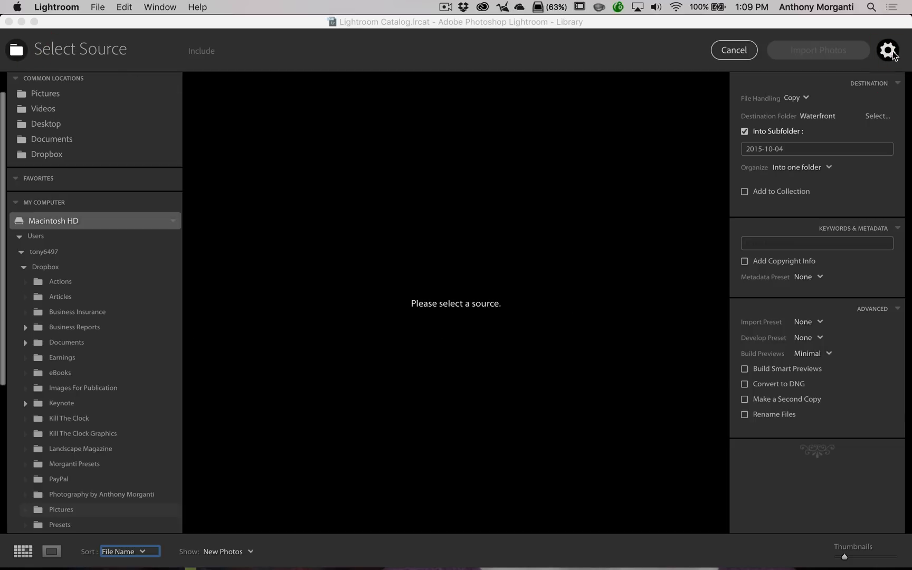